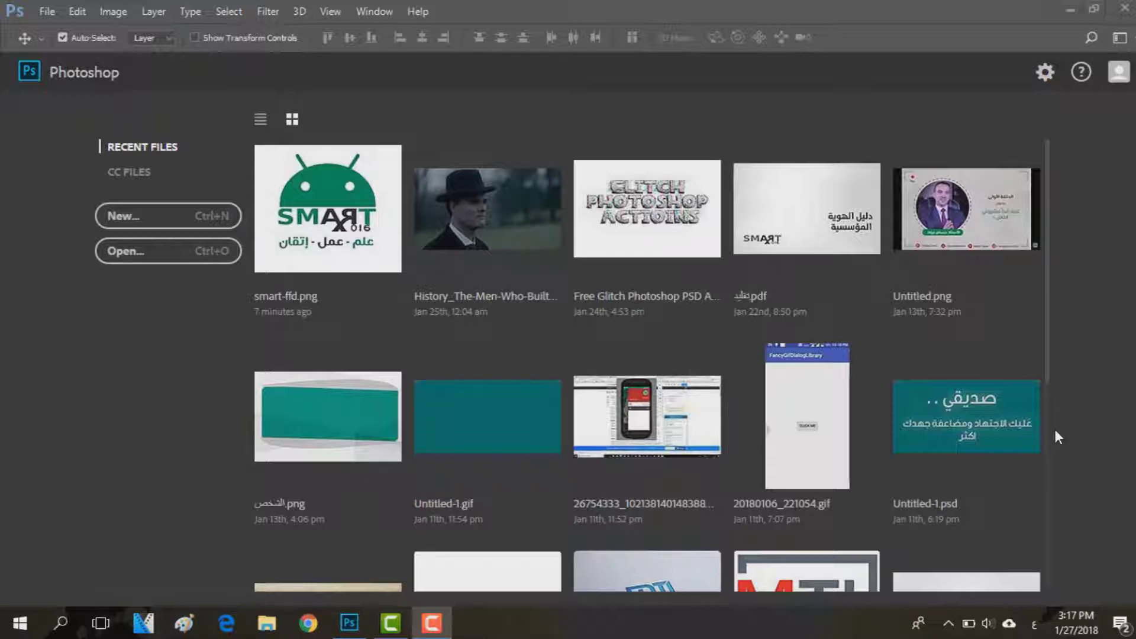
Create a new blank white 568 × 615 px, 96 ppi document from the default preset.
click(47, 11)
click(60, 30)
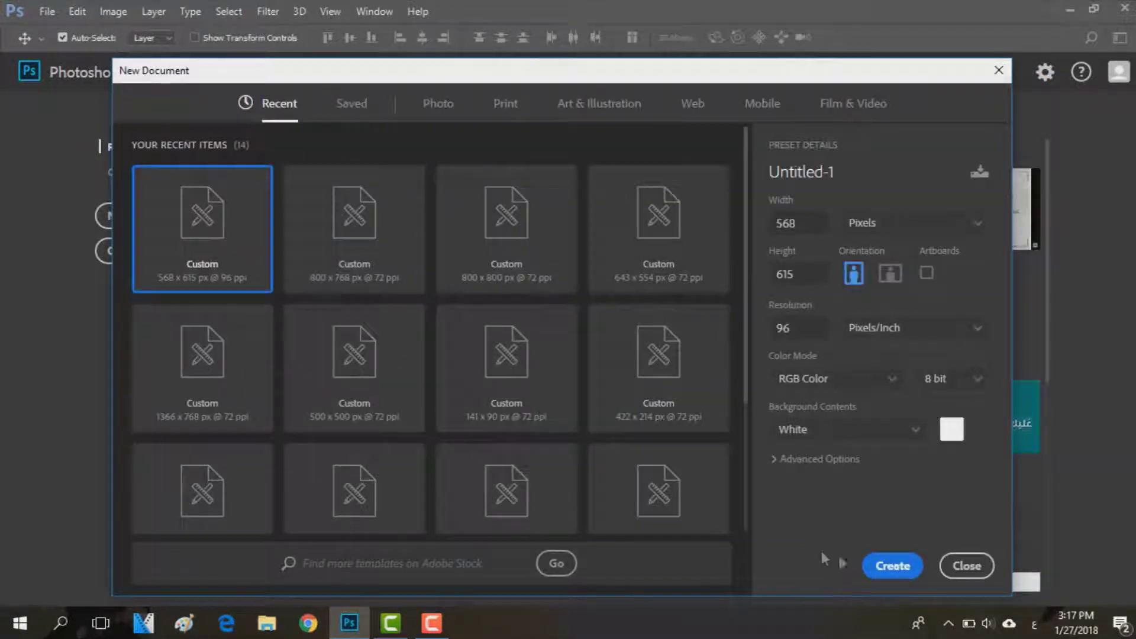
click(887, 563)
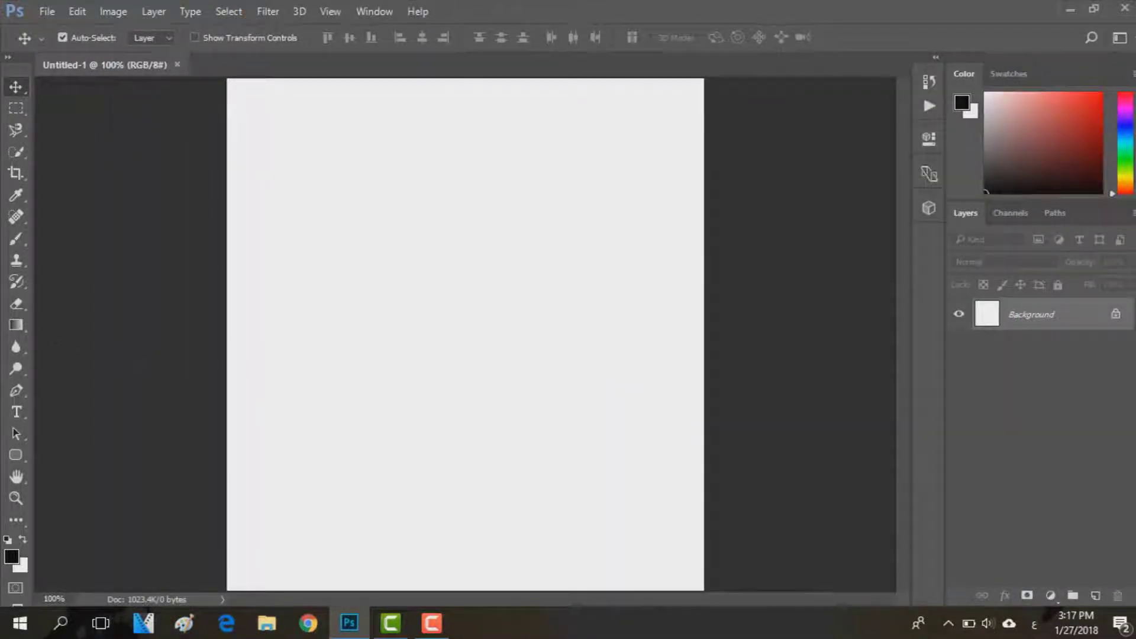
Fill the canvas with a diagonal teal-and-green gradient, then return to the Move tool.
click(16, 325)
drag(441, 318, 282, 519)
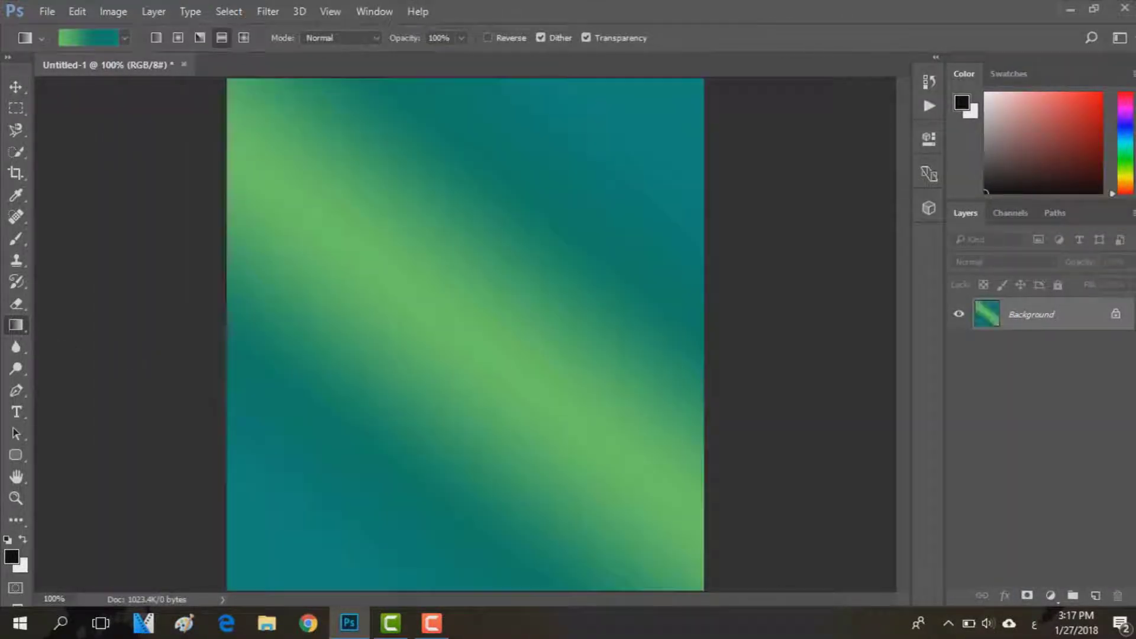
click(16, 86)
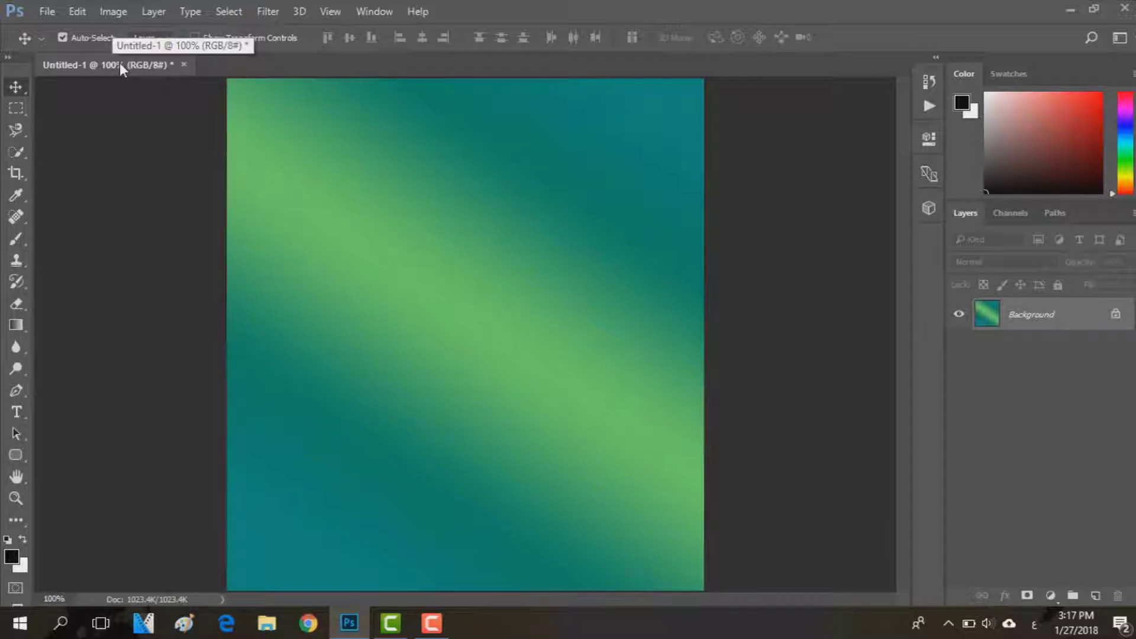
Close the gradient document, saving it to the Desktop as Untitled-1.psd in Photoshop format.
click(184, 64)
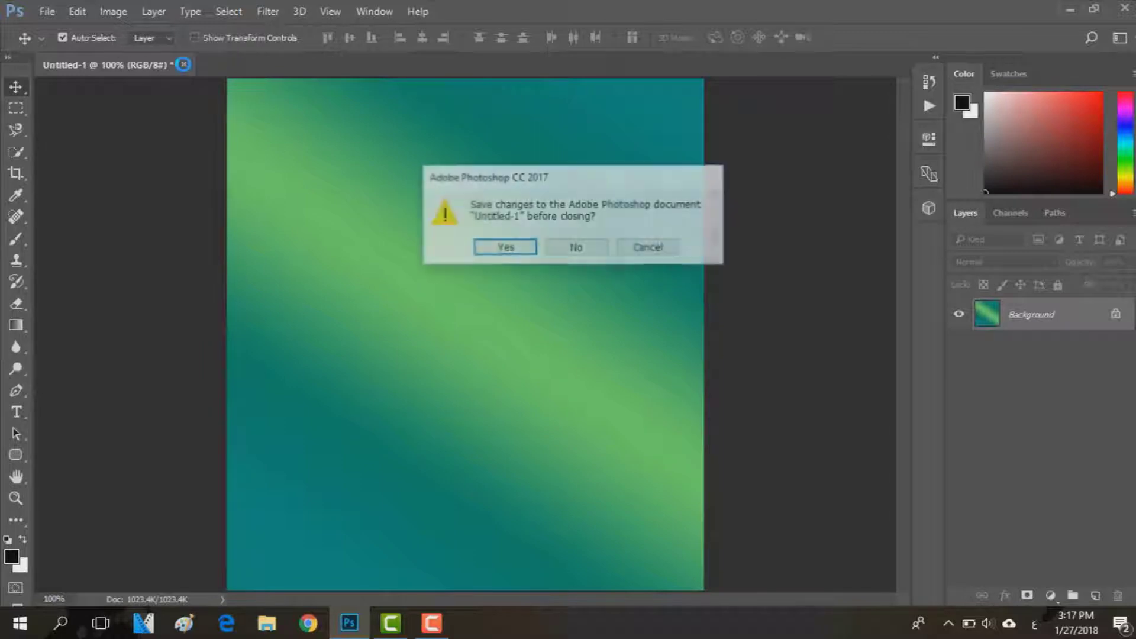
click(499, 252)
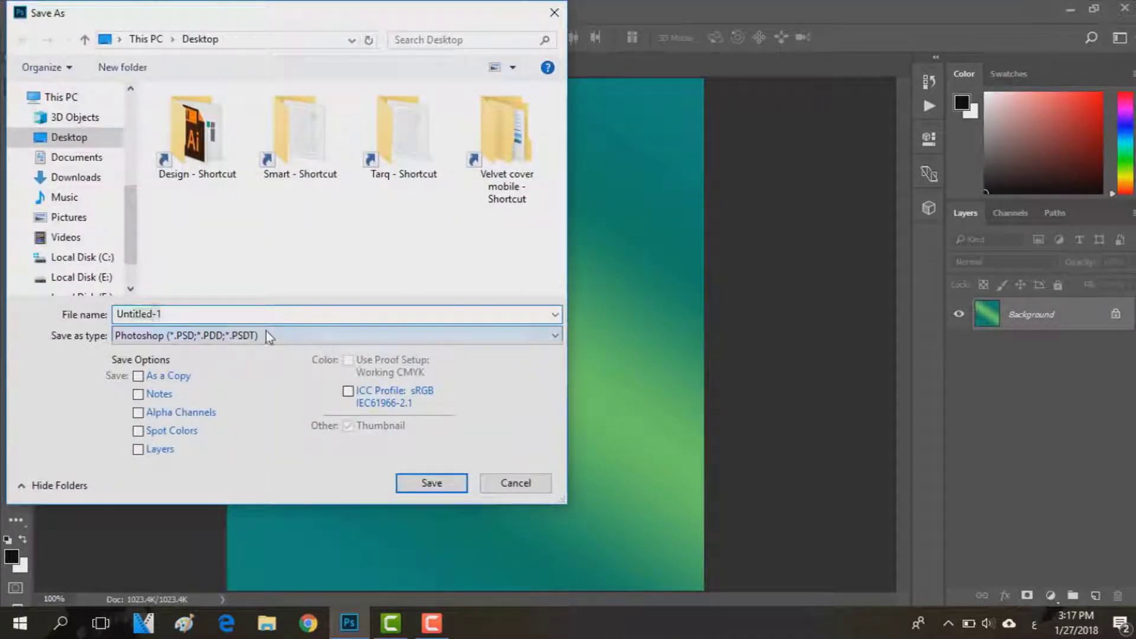
click(266, 336)
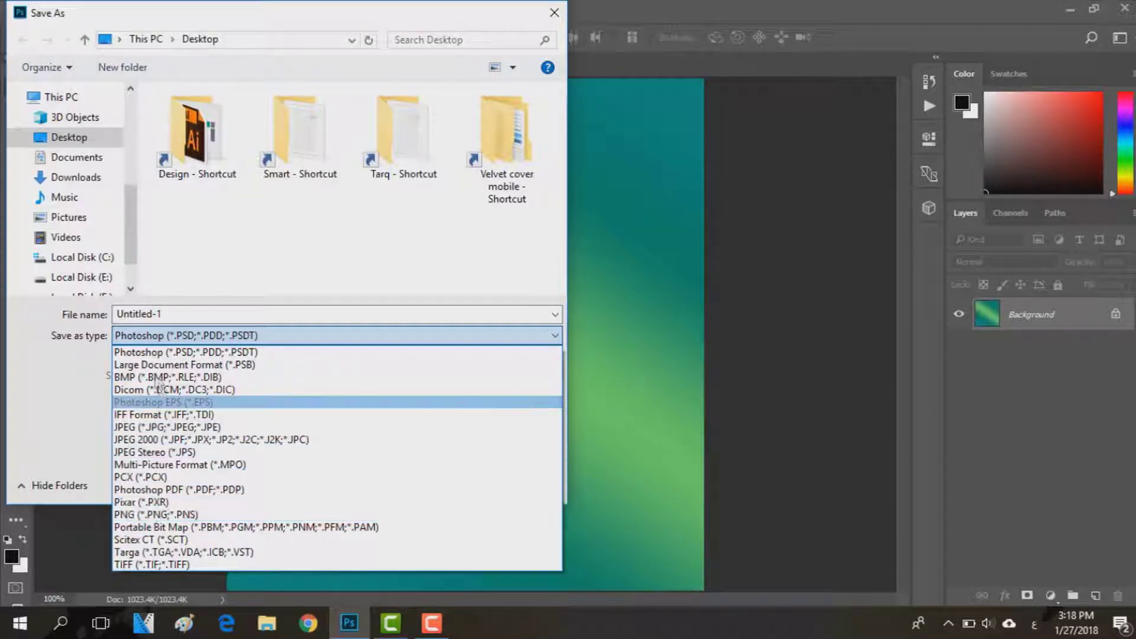
click(176, 352)
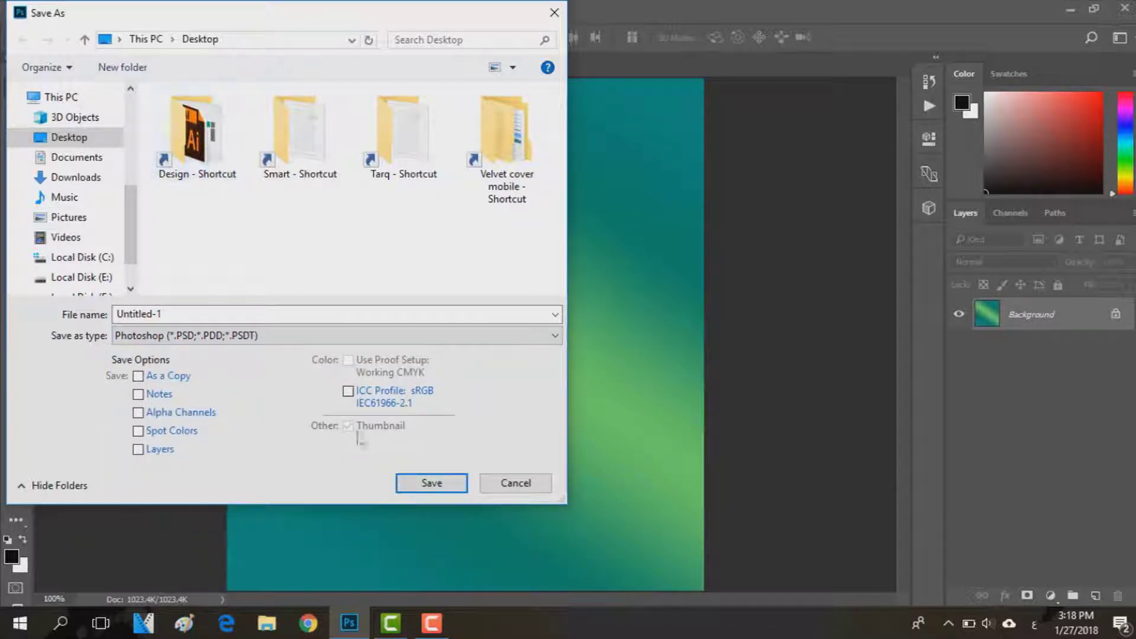
click(431, 482)
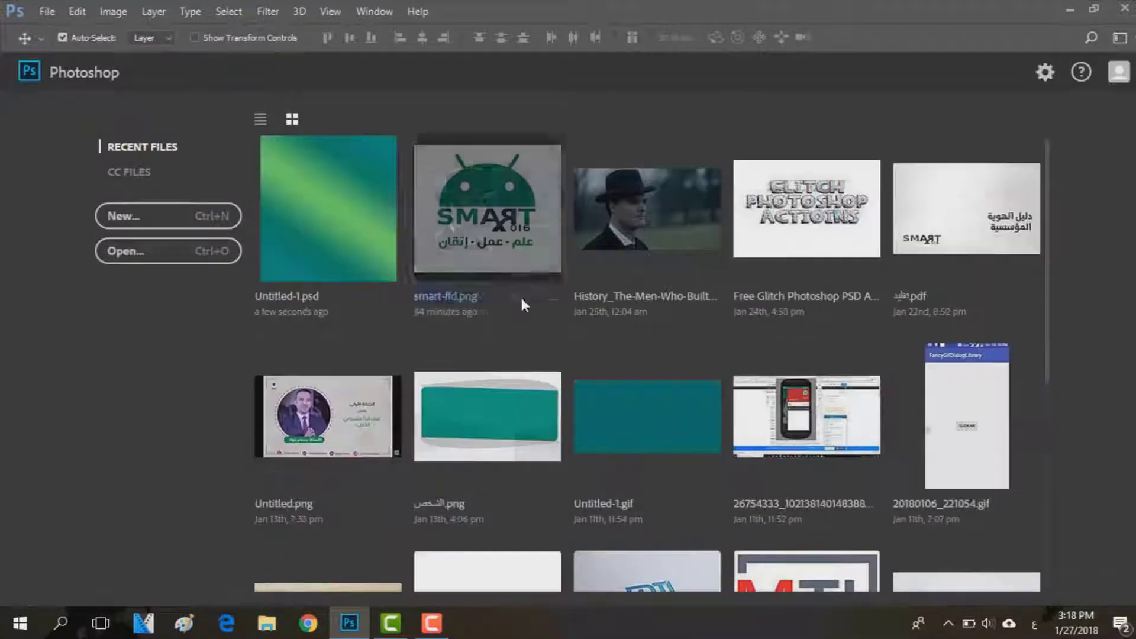
click(1074, 1)
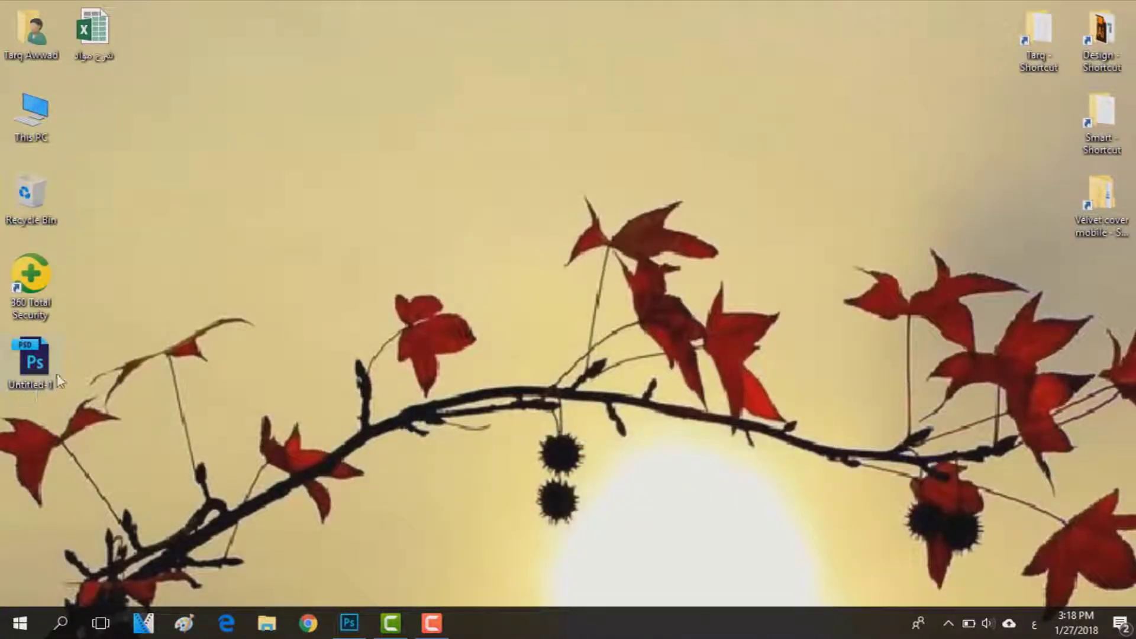
Reopen Untitled-1.psd from the desktop icon in Photoshop.
click(36, 368)
double_click(36, 368)
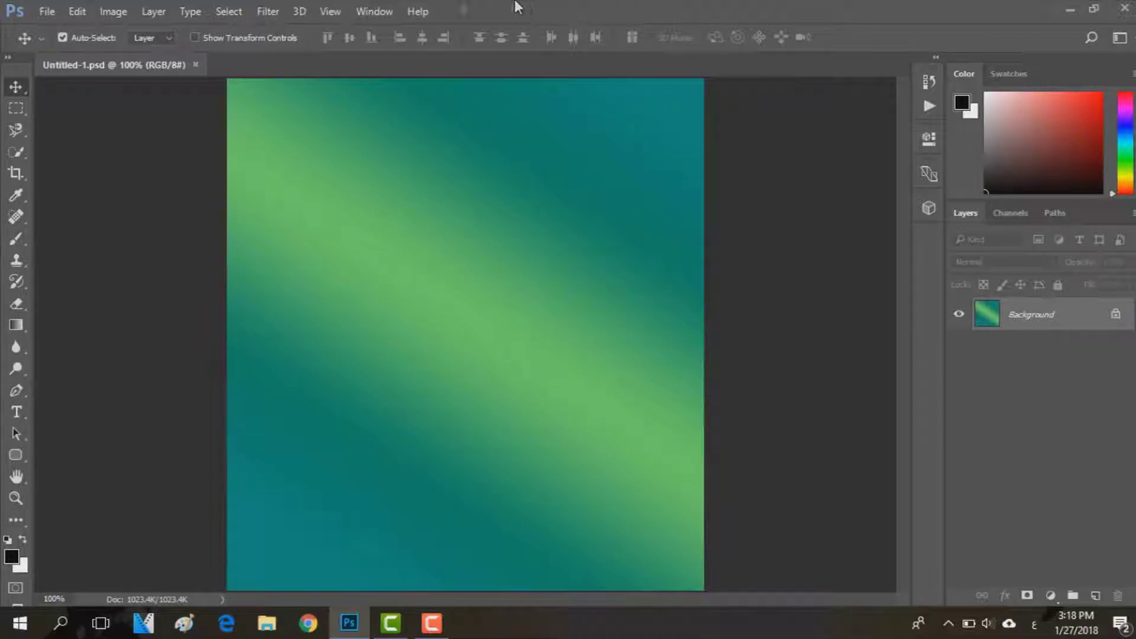
click(46, 11)
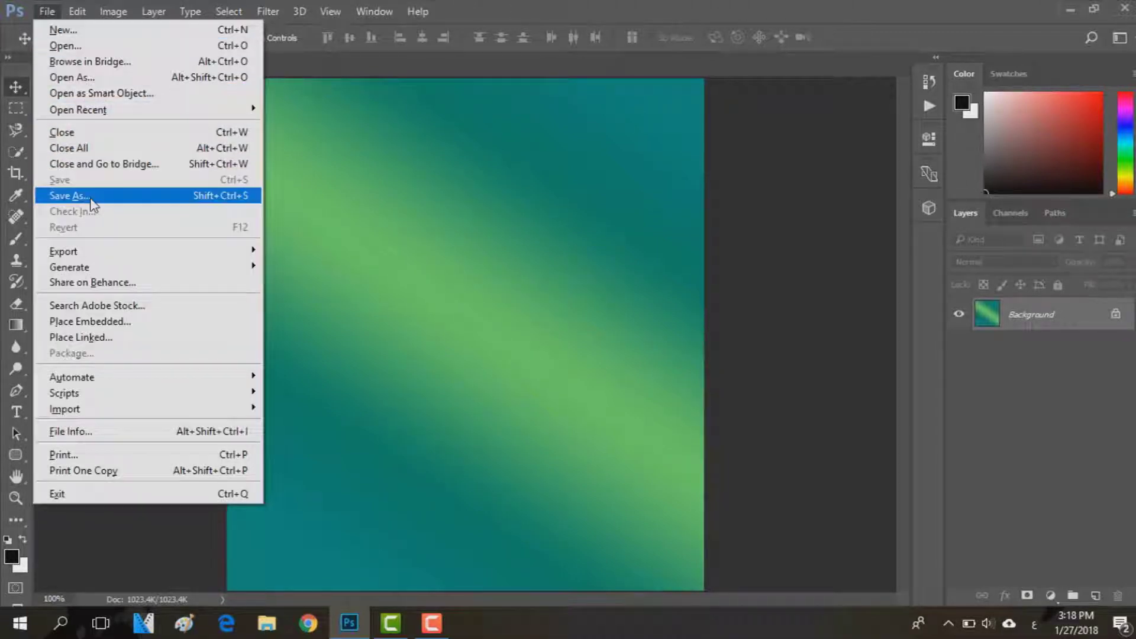
Save a PNG copy to the Desktop as Untitled-1.png with smallest compression.
click(90, 197)
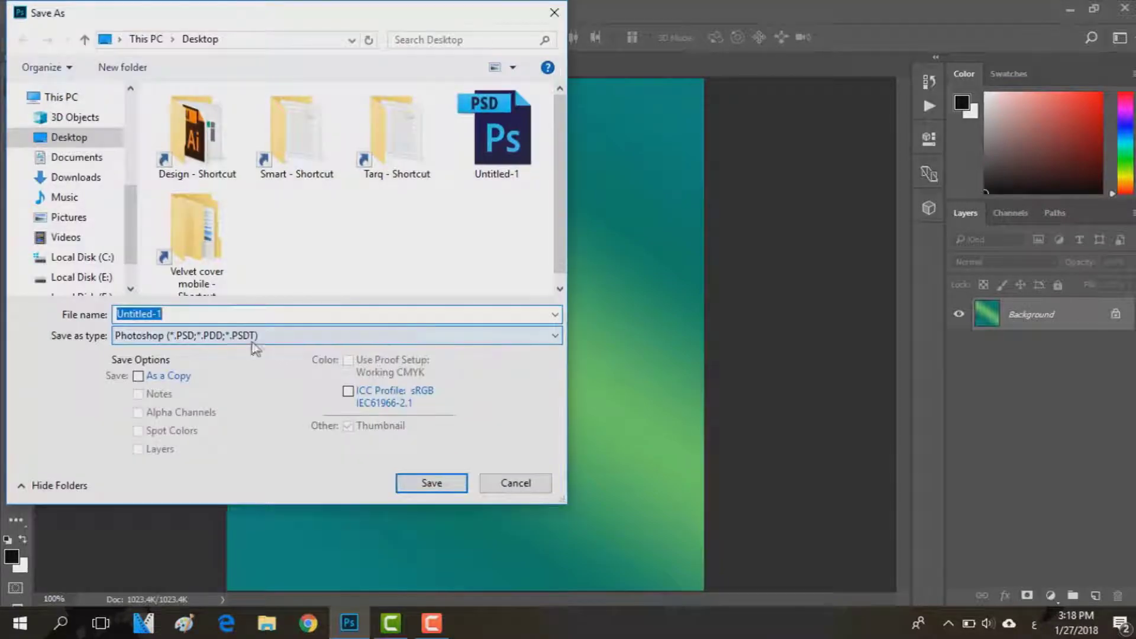
click(231, 340)
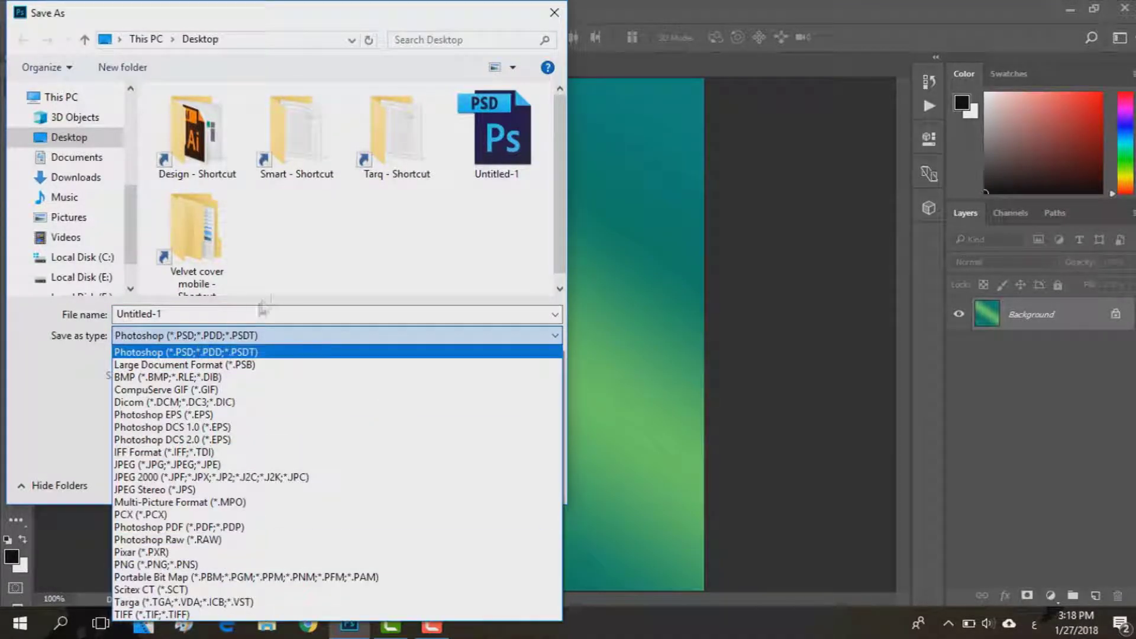
click(200, 353)
click(203, 342)
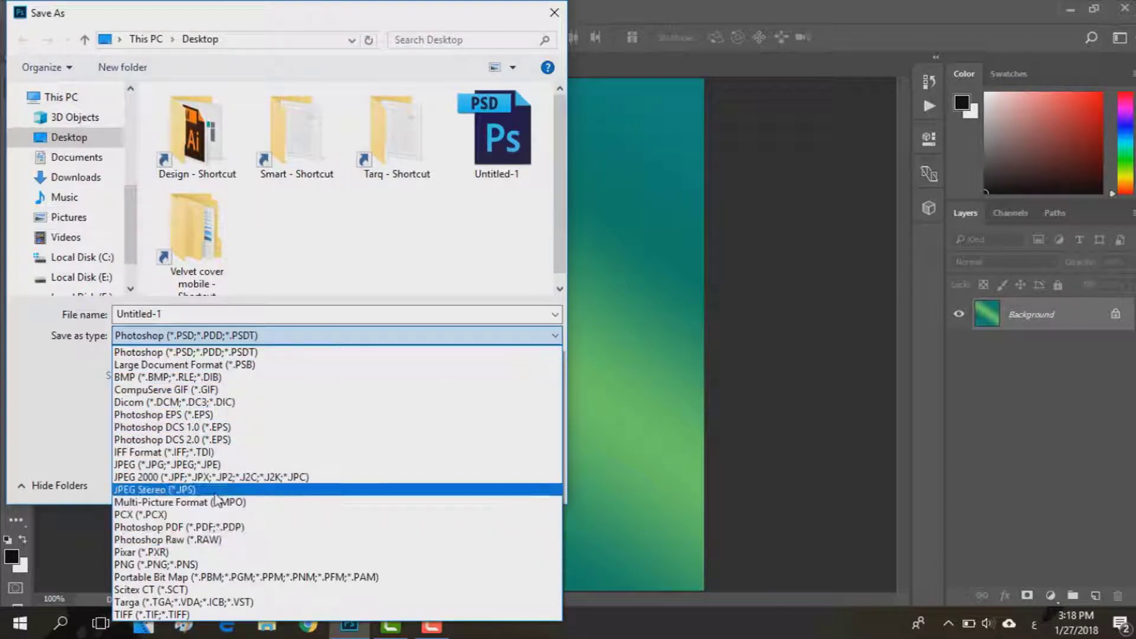
click(191, 566)
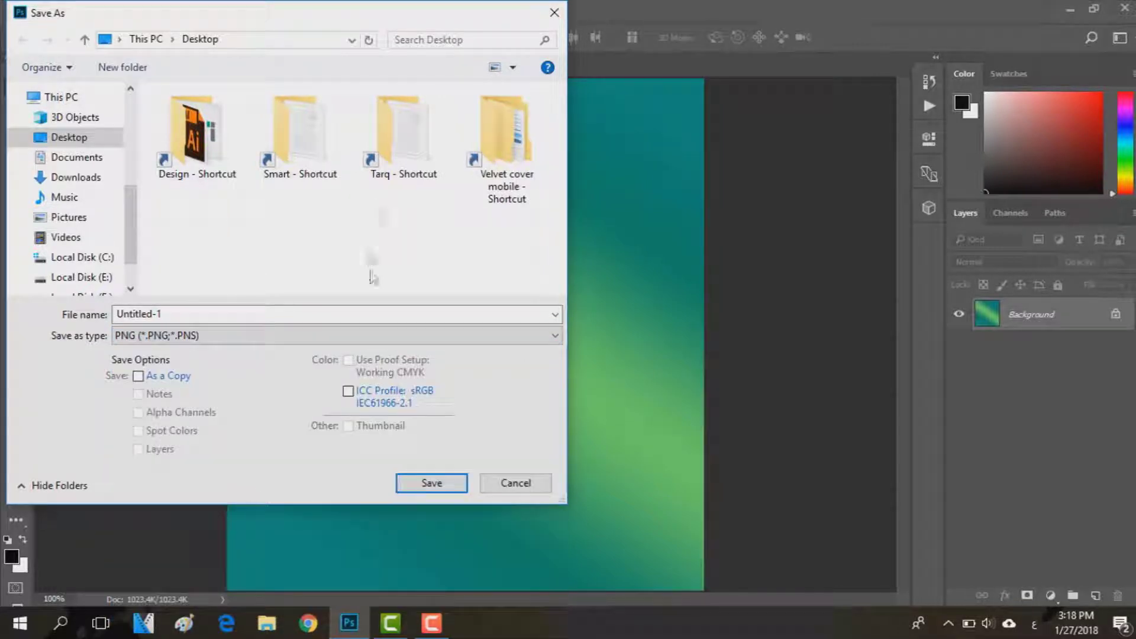
click(442, 480)
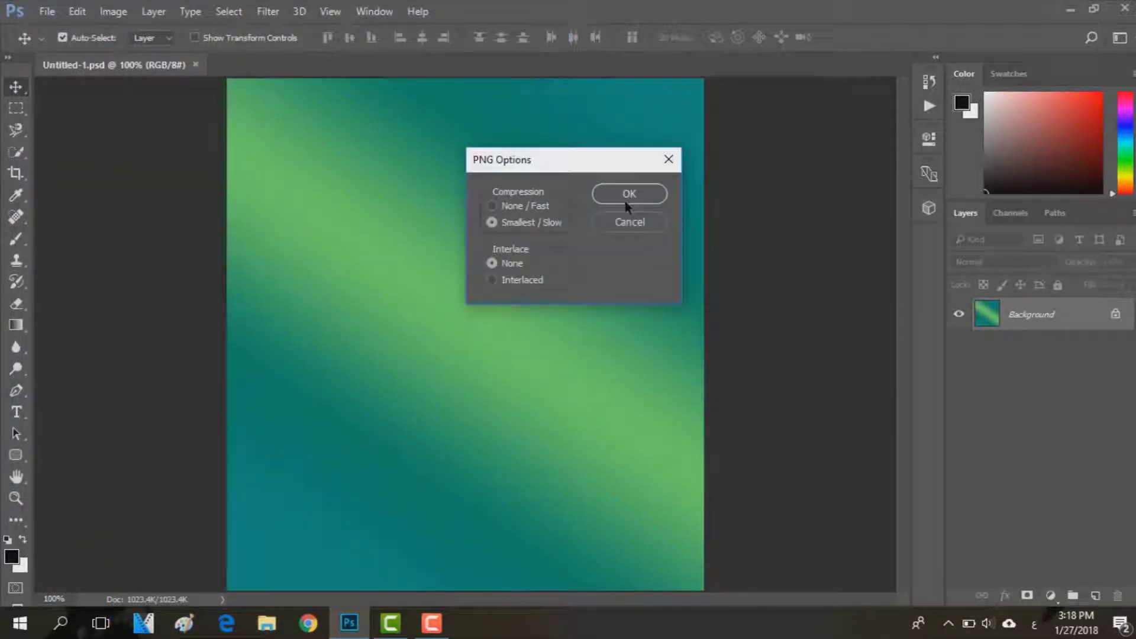
click(628, 202)
click(1073, 8)
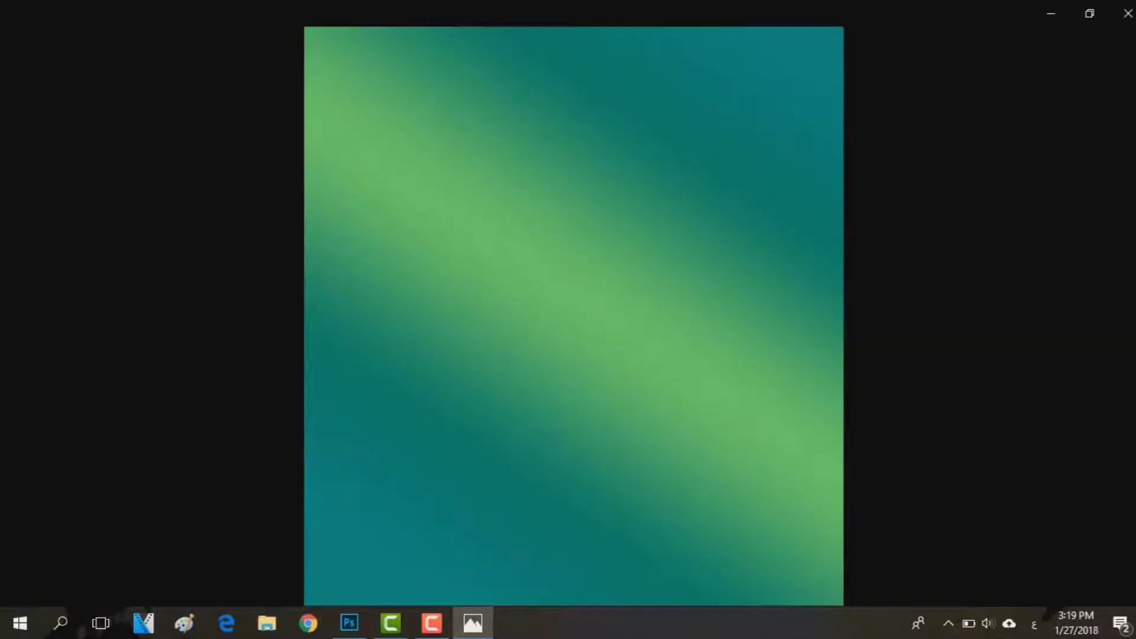
click(1128, 13)
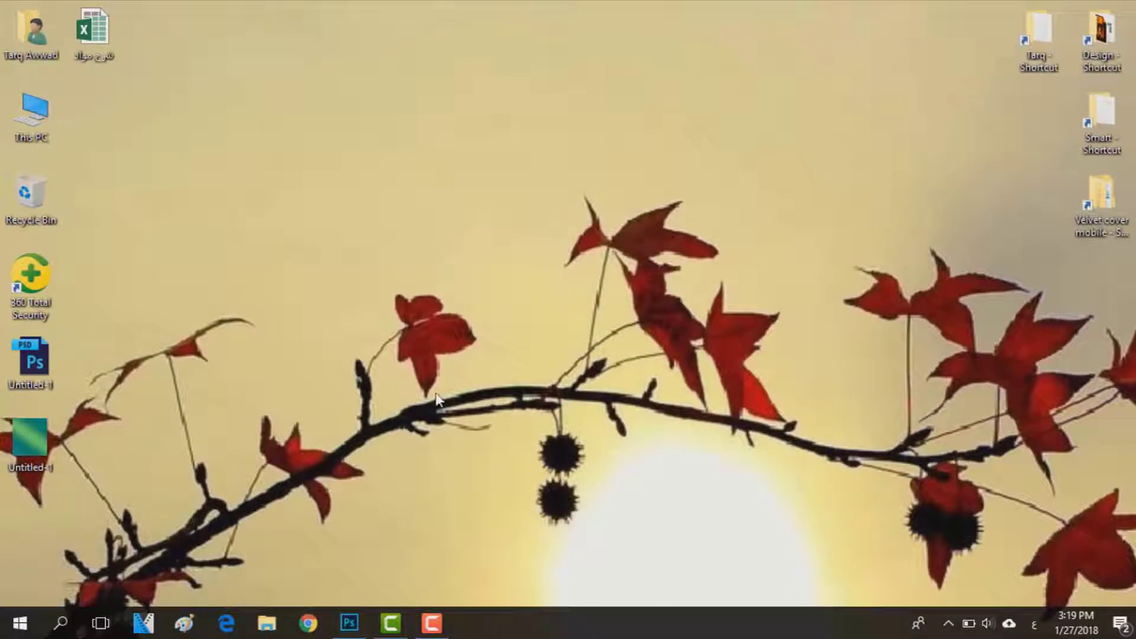
Restore Photoshop from the taskbar to show the Untitled-1.png gradient document.
click(349, 623)
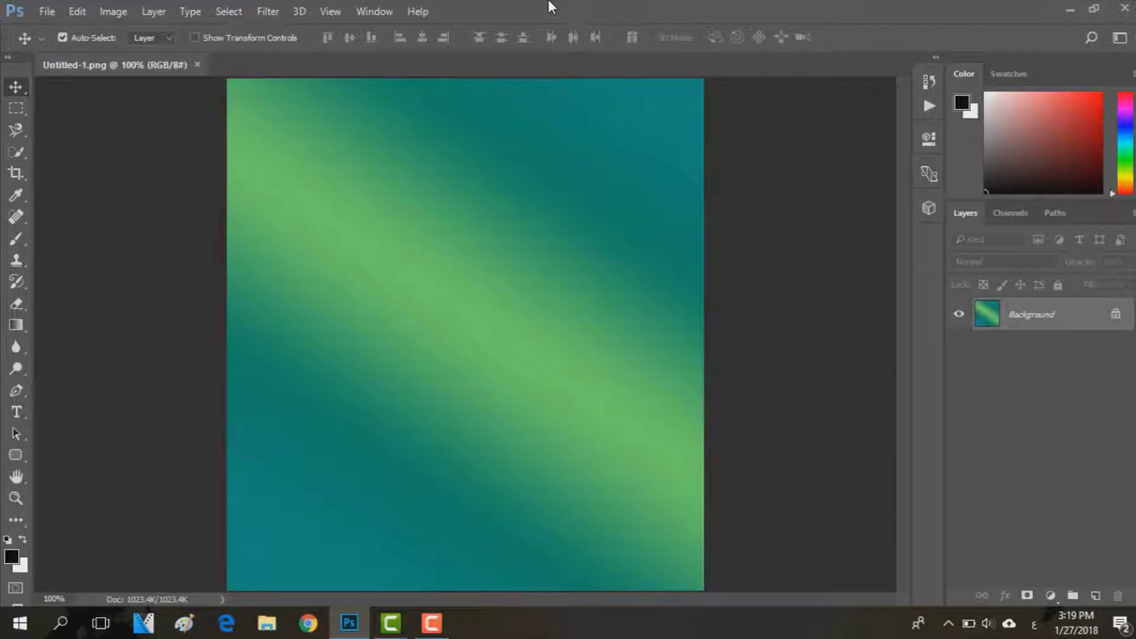
click(46, 11)
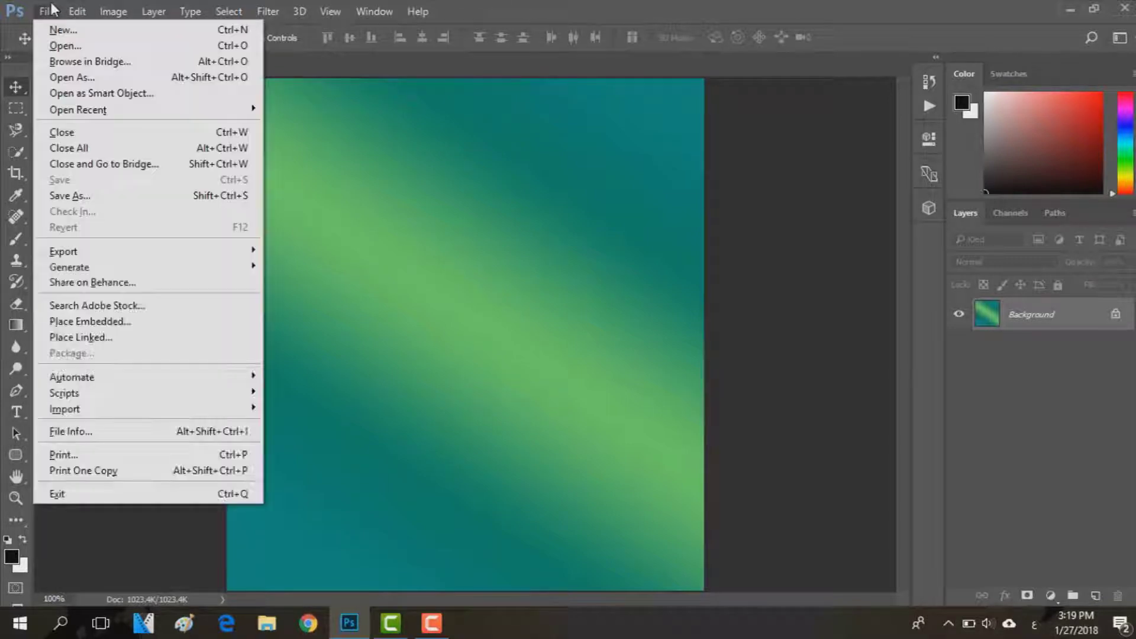
click(320, 75)
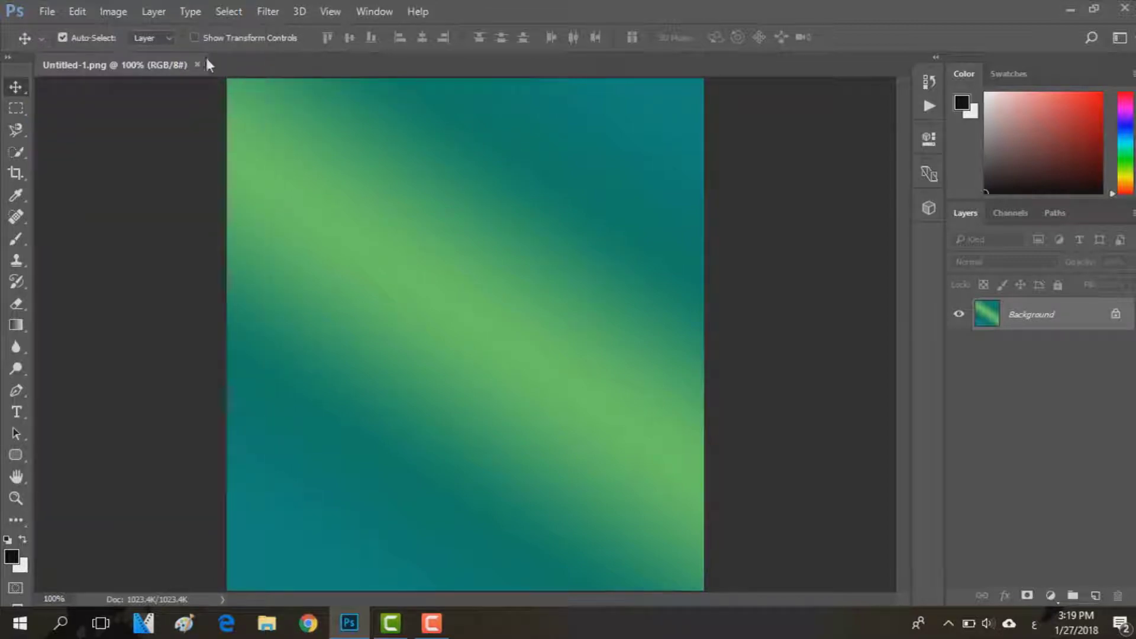
click(198, 66)
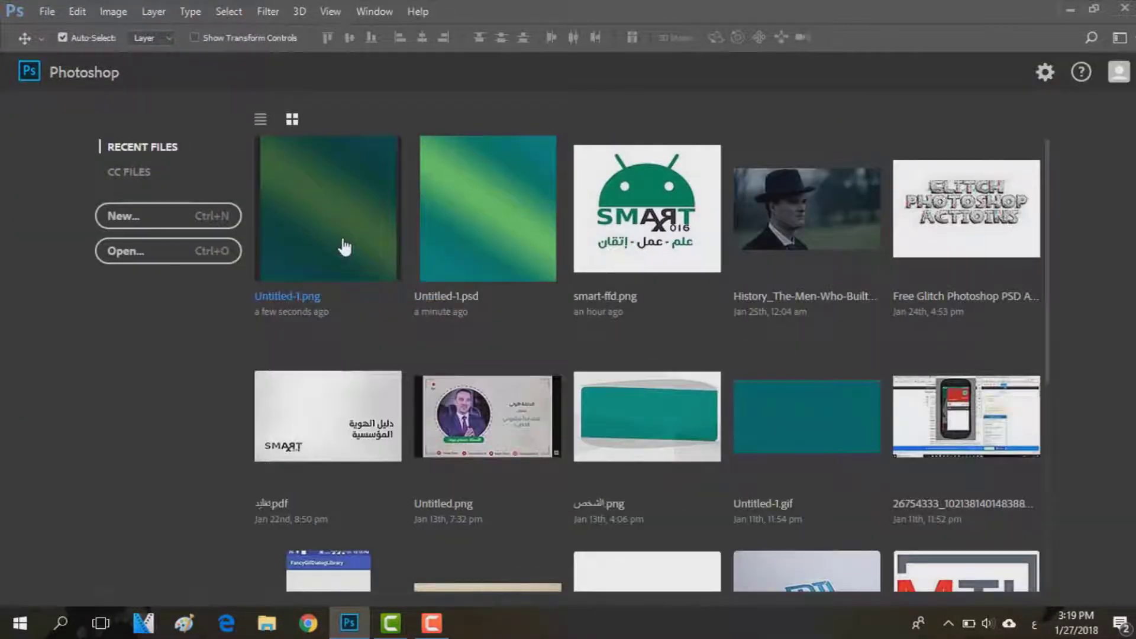
click(343, 246)
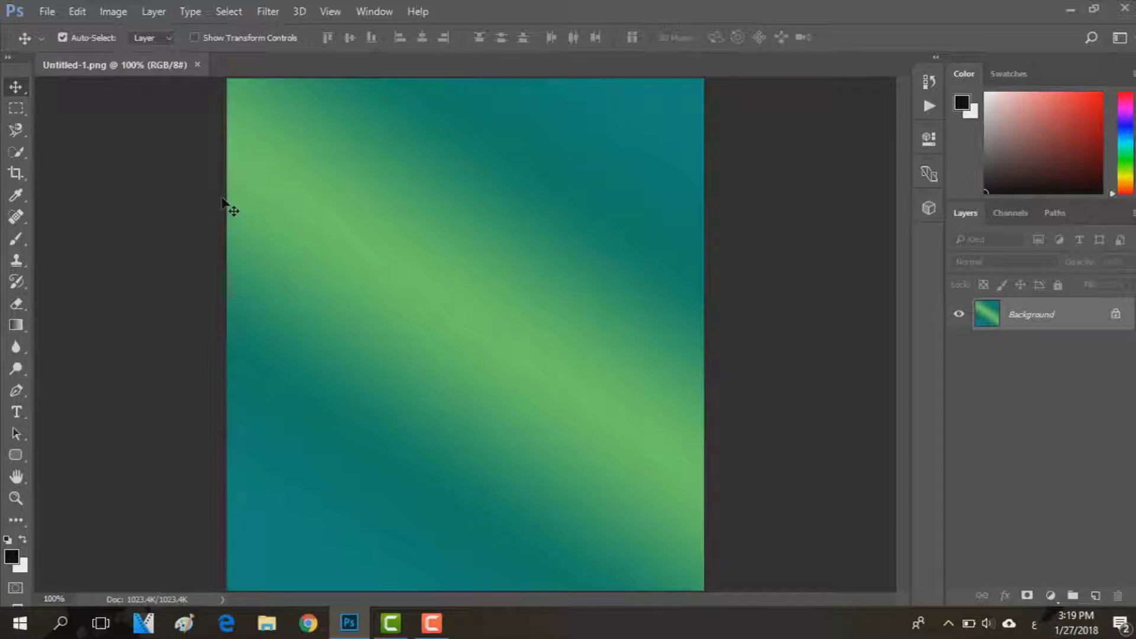
Export a PNG-24 Save for Web copy to the Desktop as Untitled-1, replacing the existing file.
key(ctrl)
key(ctrl+alt+shift+s)
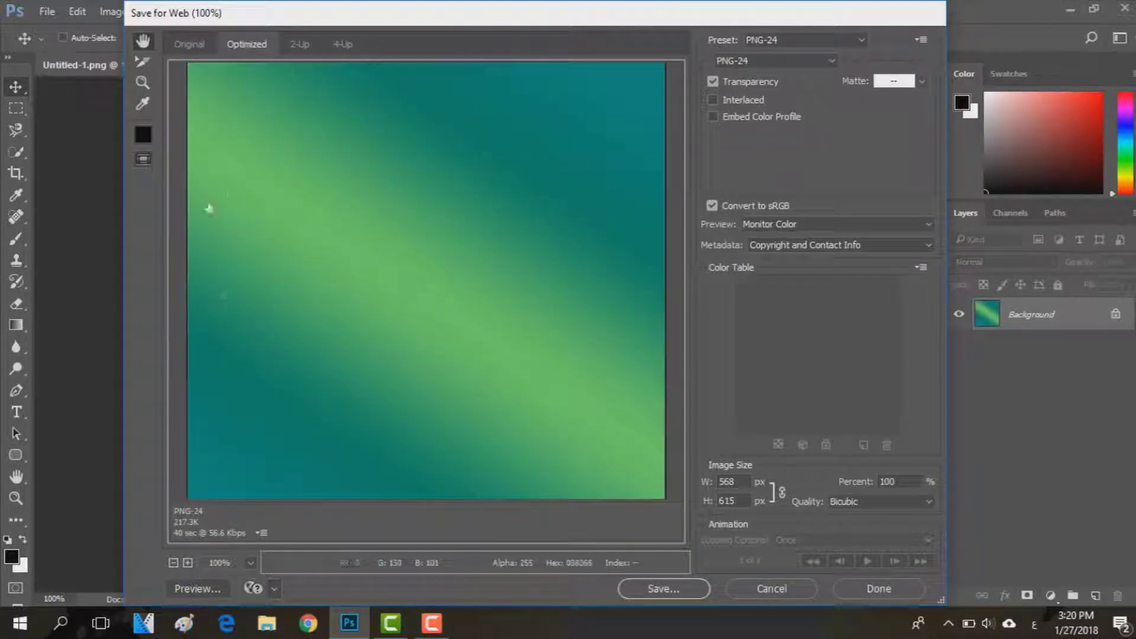
click(801, 41)
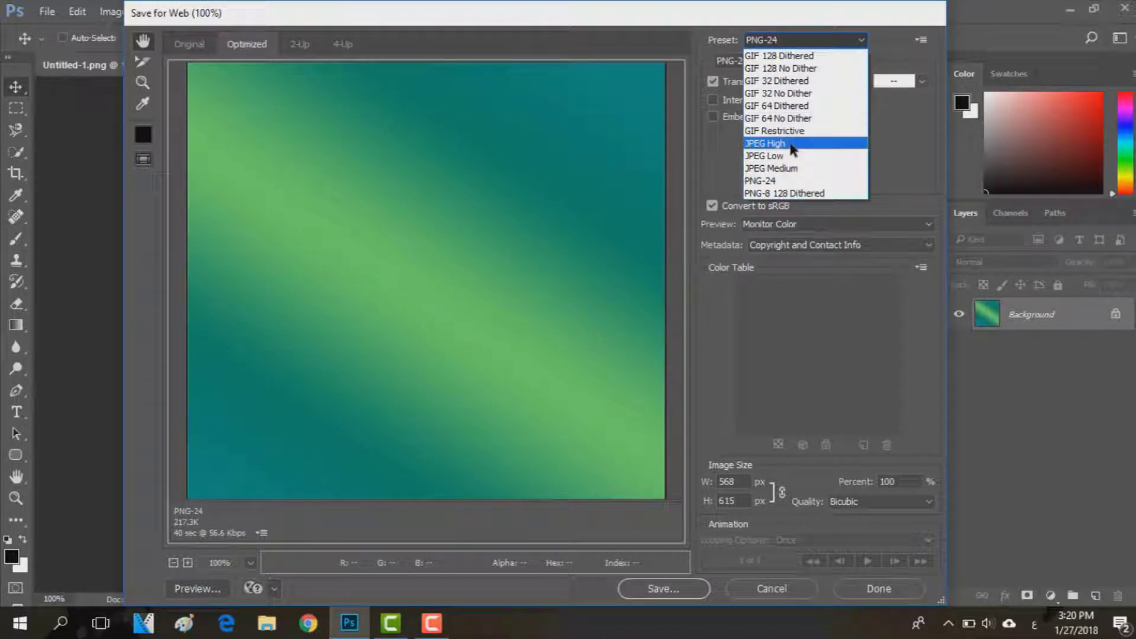
click(790, 183)
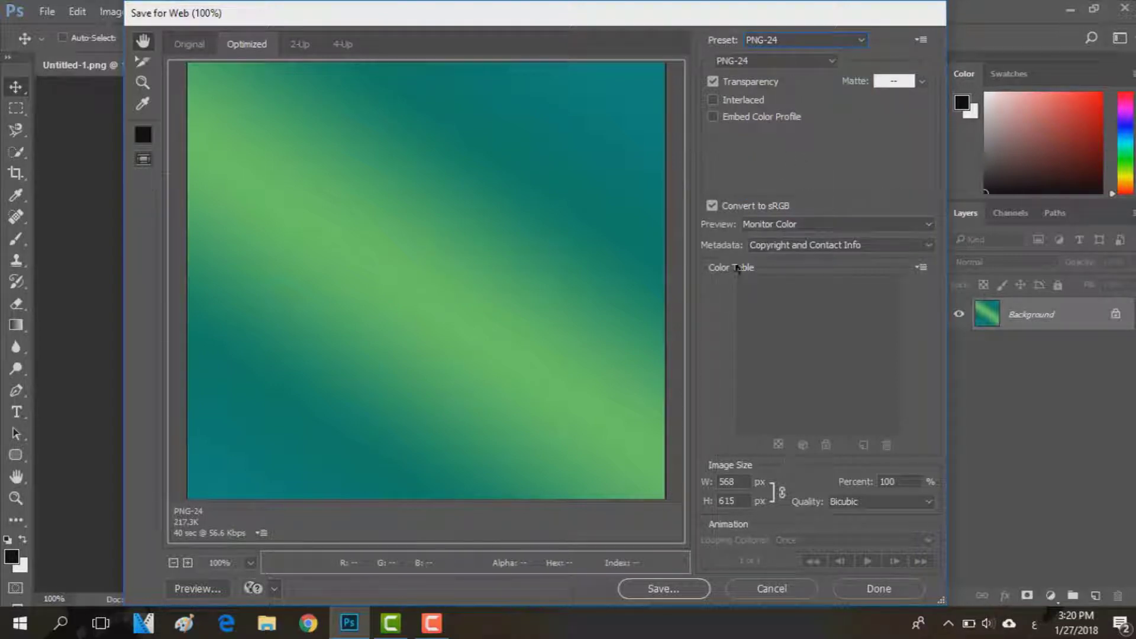
click(660, 589)
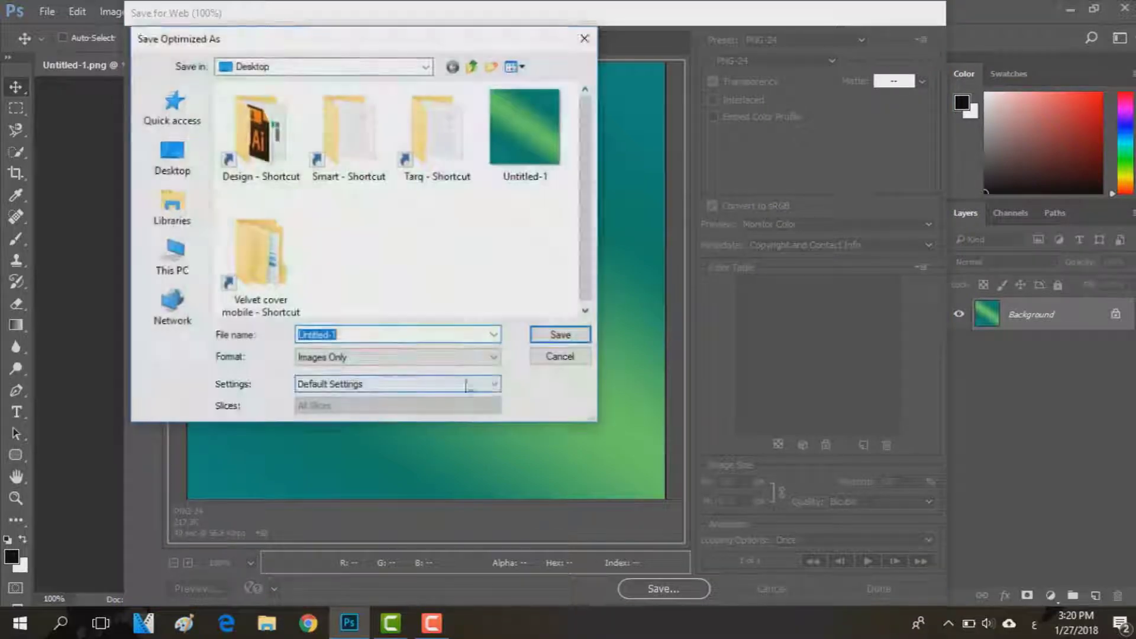
click(576, 334)
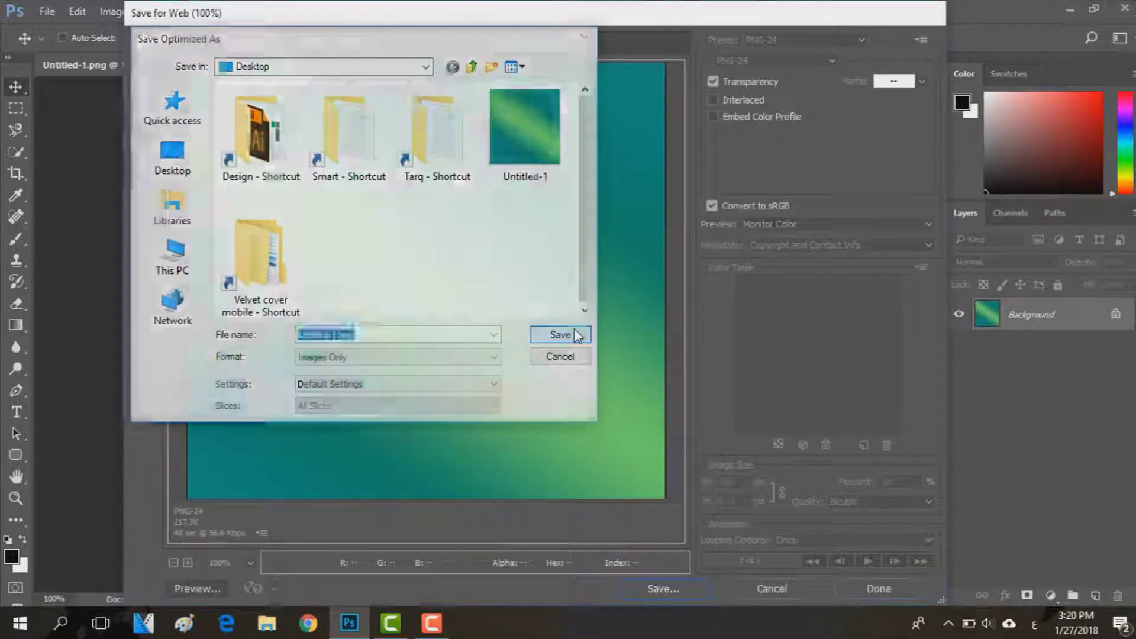
click(686, 345)
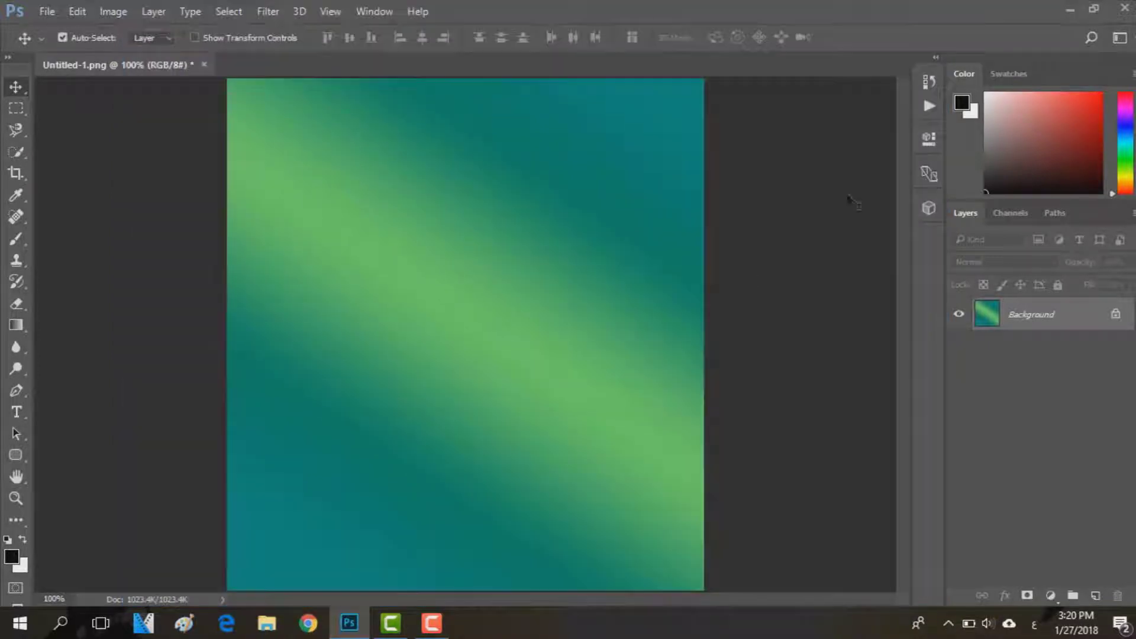
click(1071, 11)
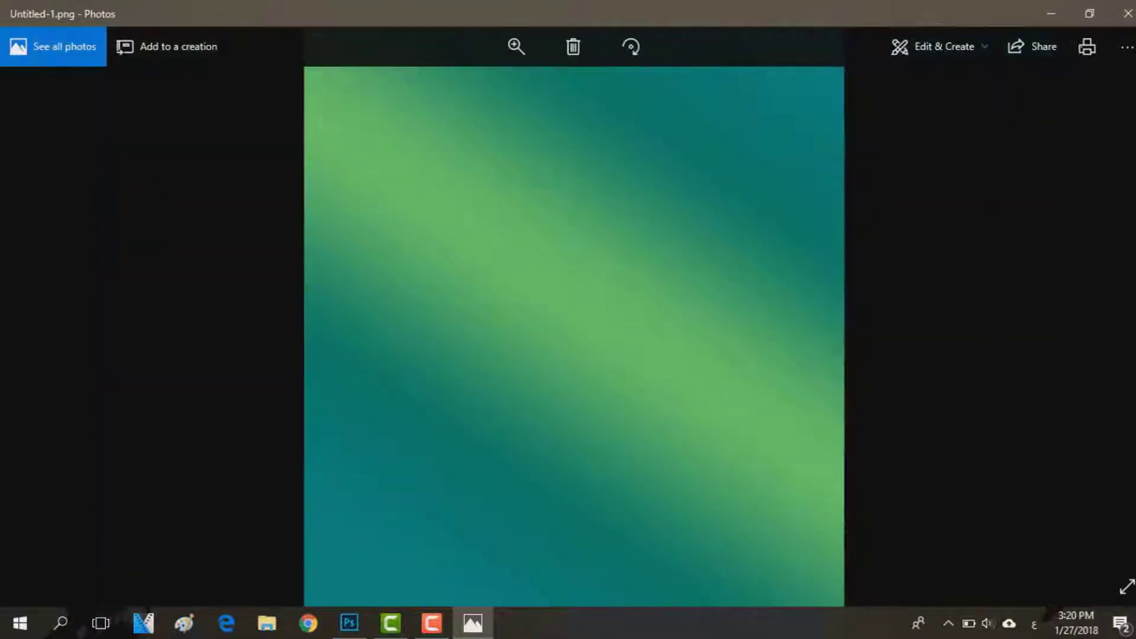
click(1121, 17)
click(349, 622)
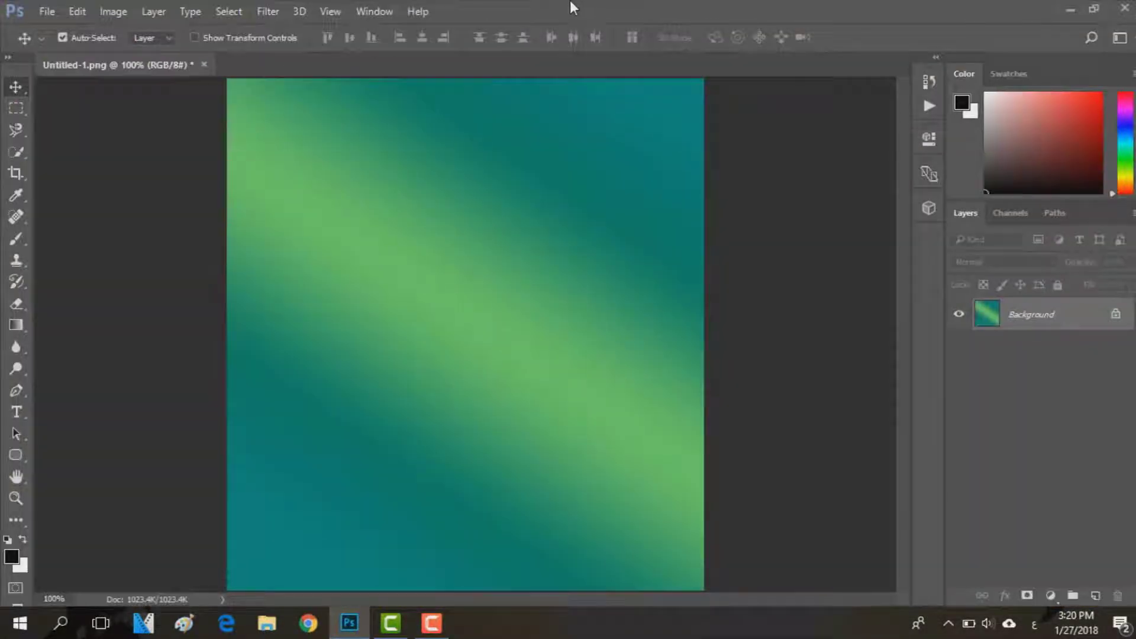